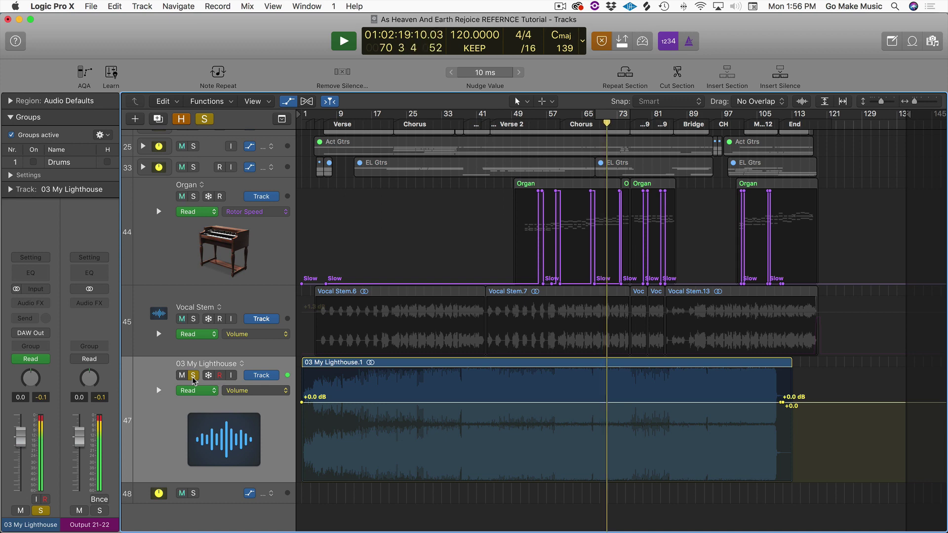
- Stop playback, turn off solo on the 03 My Lighthouse track and leave that track muted
key("space")
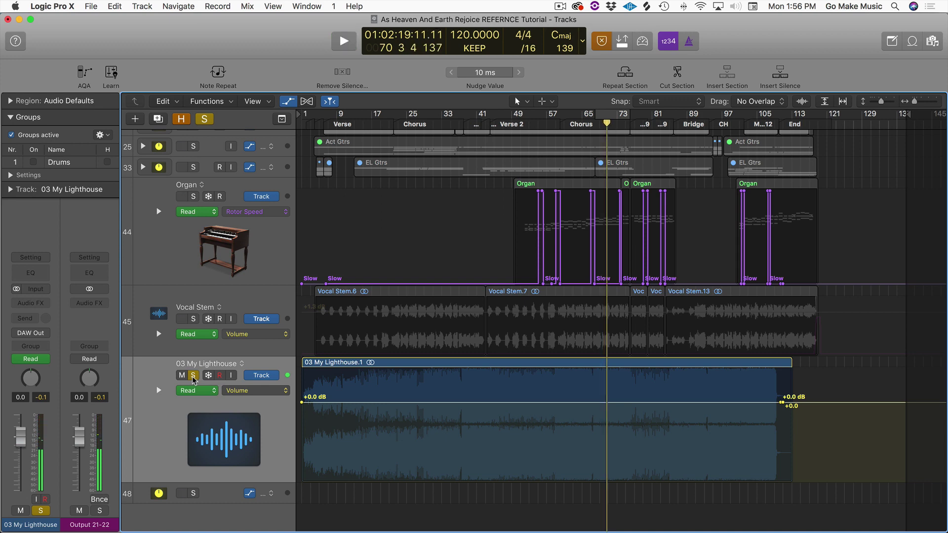
left_click(193, 376)
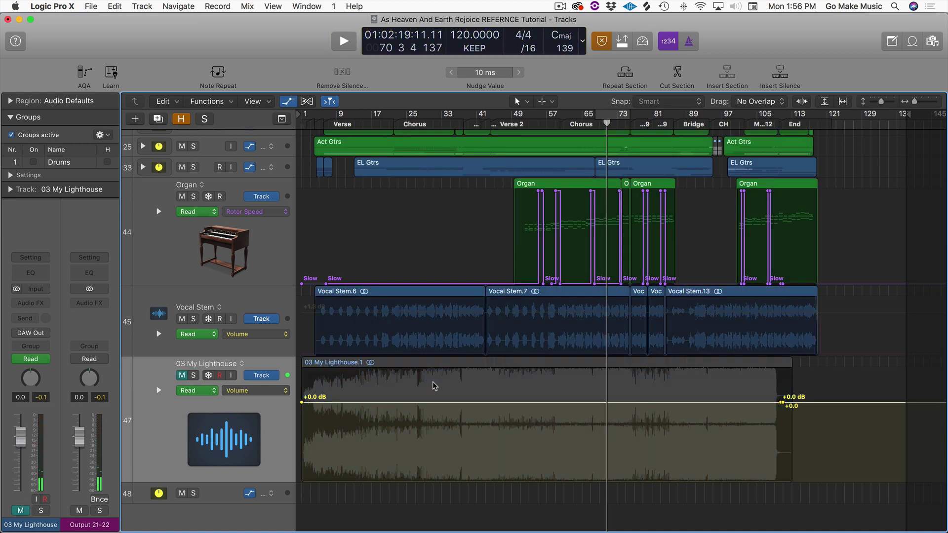
left_click(181, 376)
left_click(182, 376)
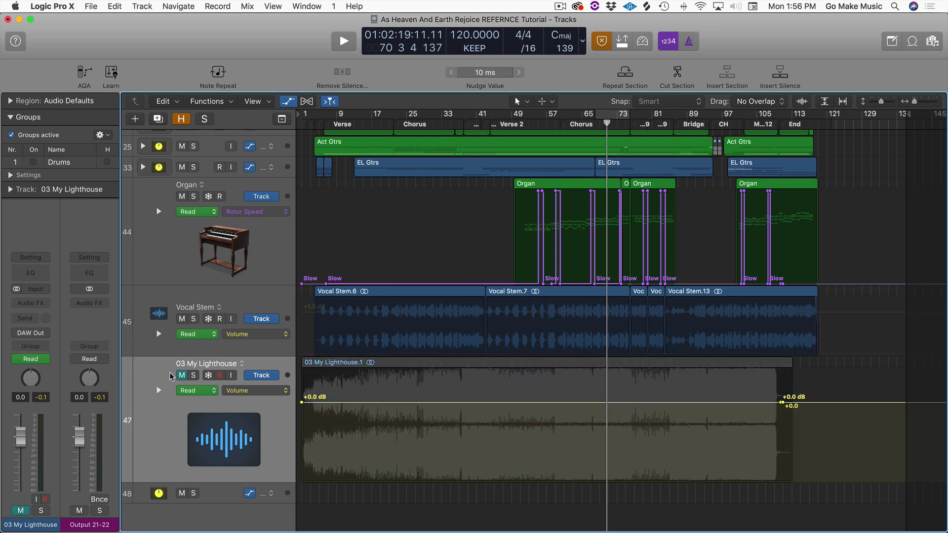
- Check which output destinations are available for the 03 My Lighthouse track
left_click(46, 335)
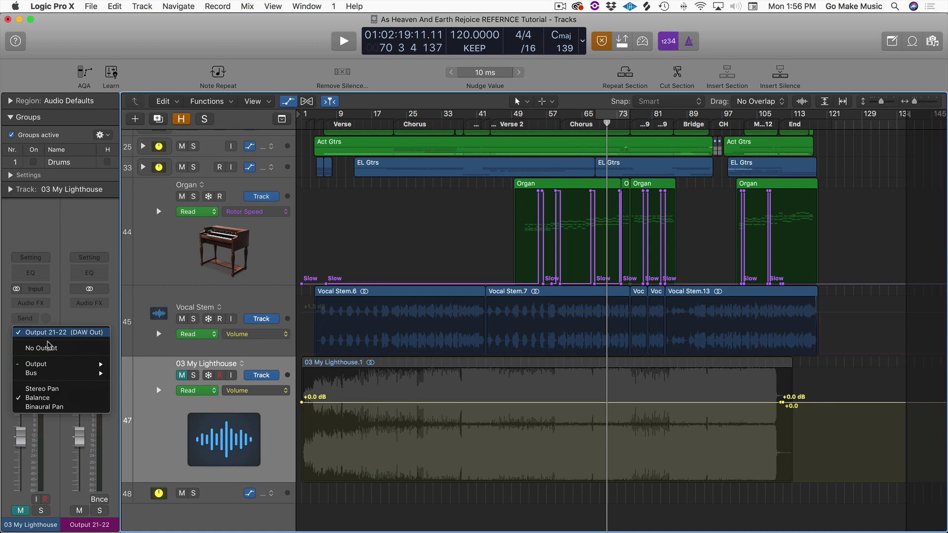
mouse_move(55, 365)
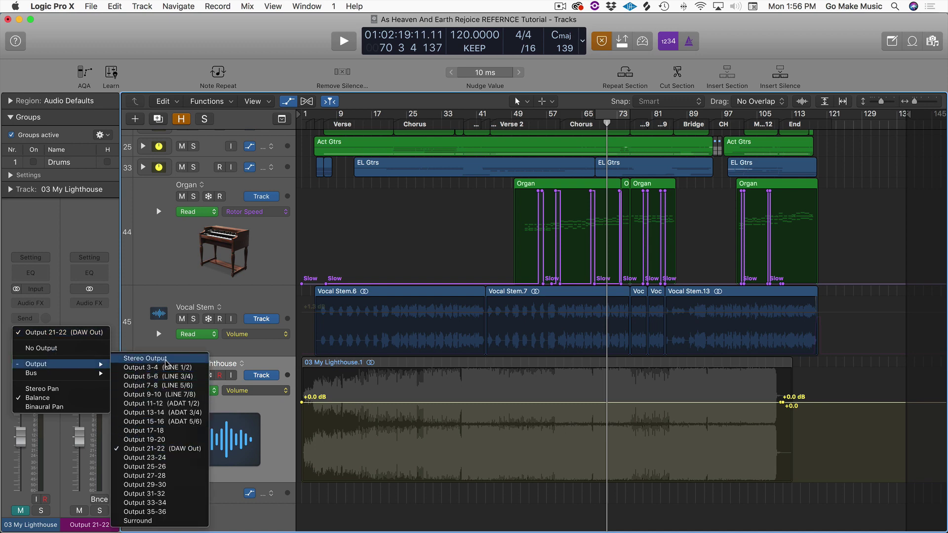
left_click(2, 348)
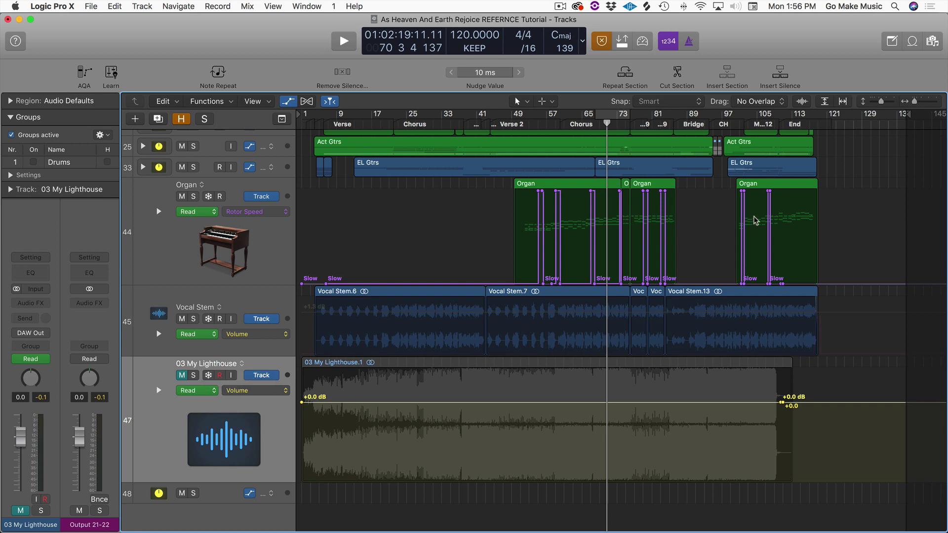
- Play the song's second chorus and alternate between the mix and the soloed 03 My Lighthouse track to compare their loudness
key("space")
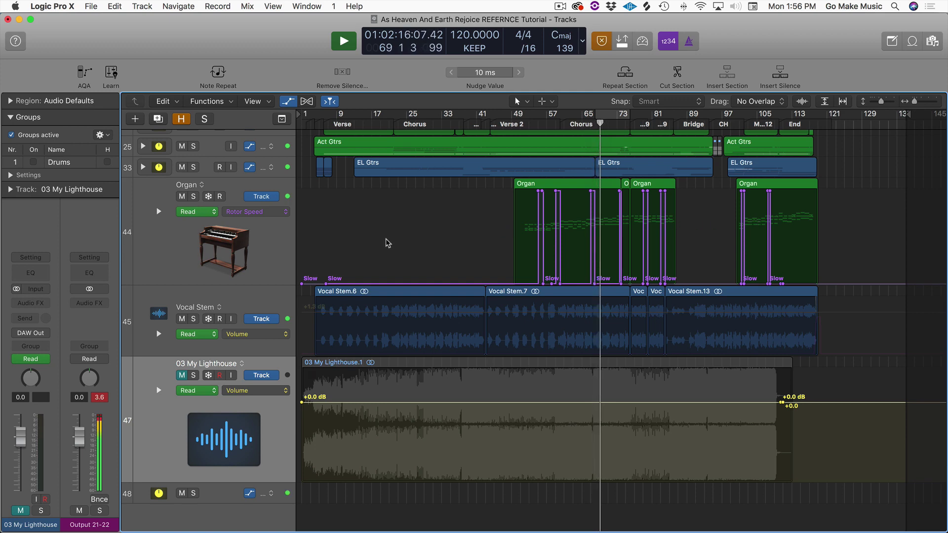
key("space")
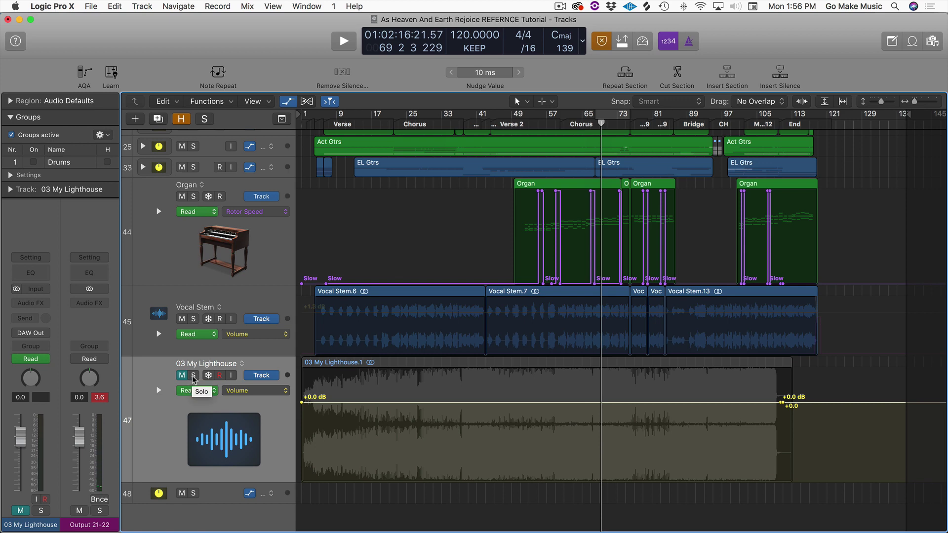
key("space")
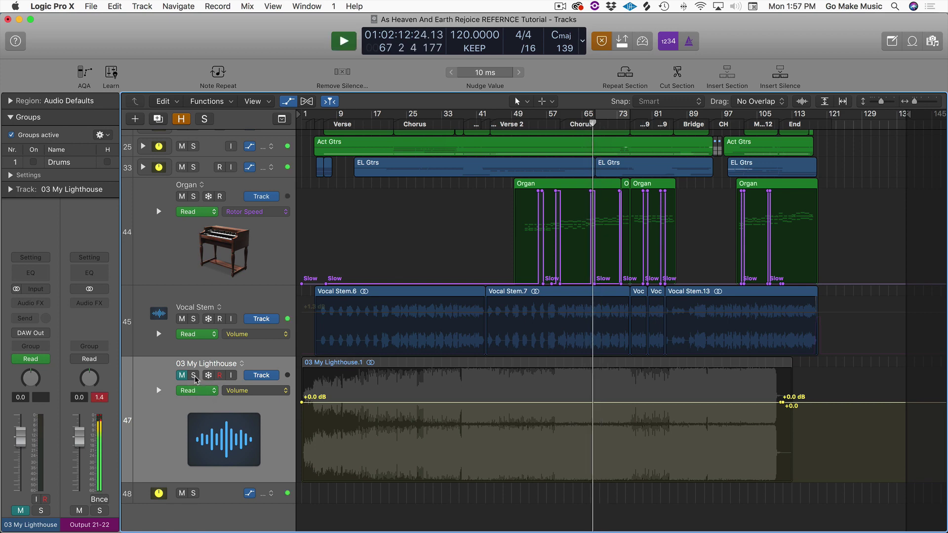
left_click(194, 377)
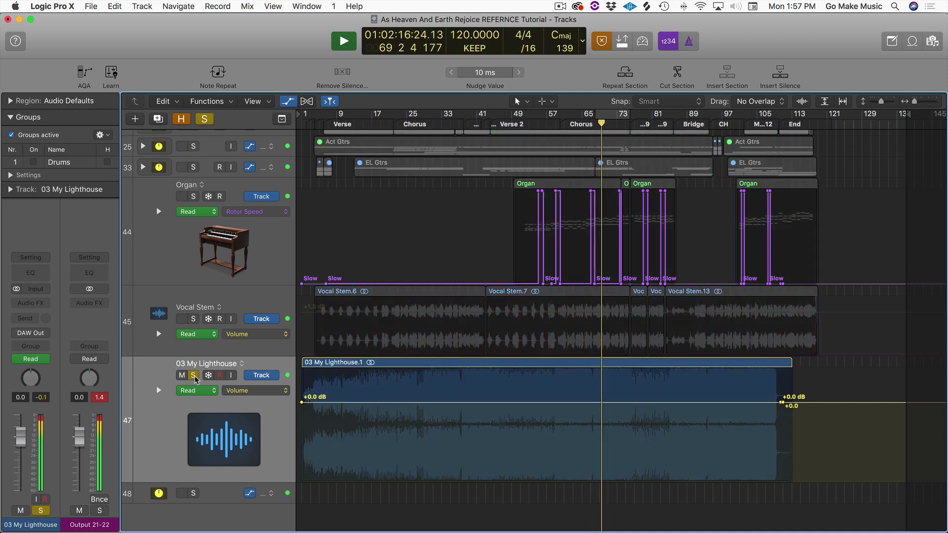
left_click(194, 377)
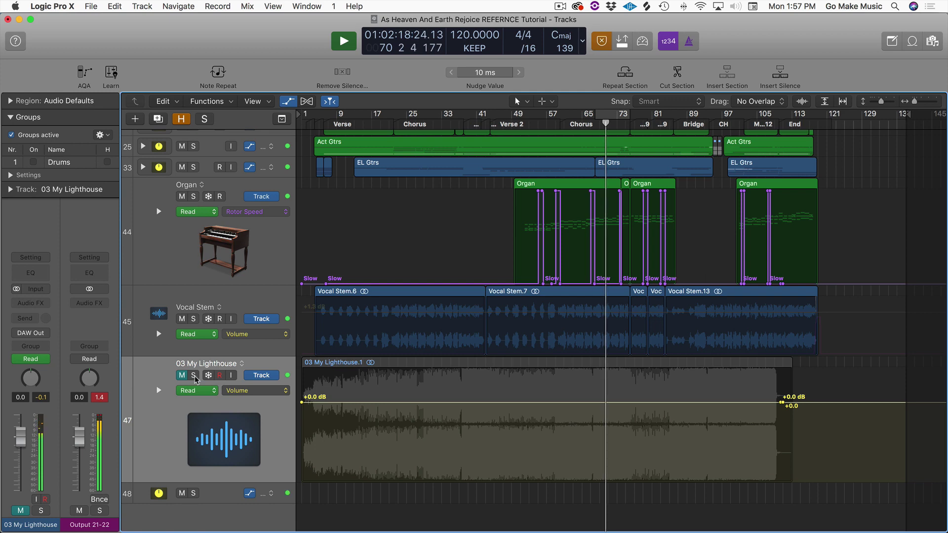
left_click(195, 377)
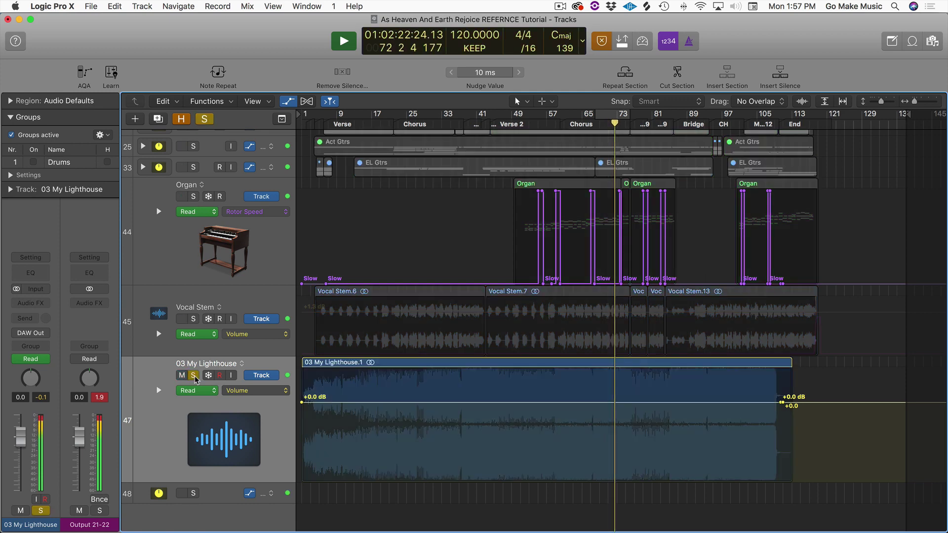
left_click(194, 376)
key("space")
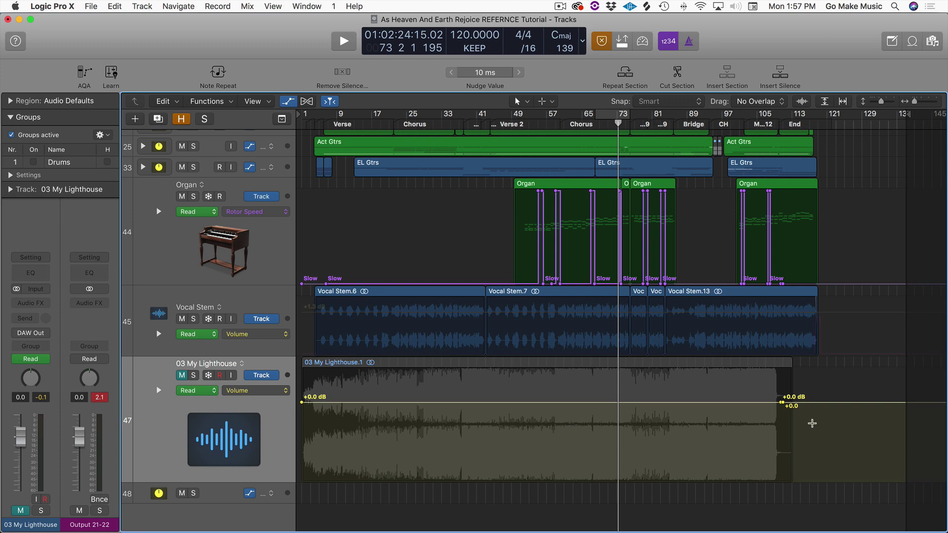
- Remove the volume automation points from the 03 My Lighthouse track
left_click_drag(814, 424, 253, 396)
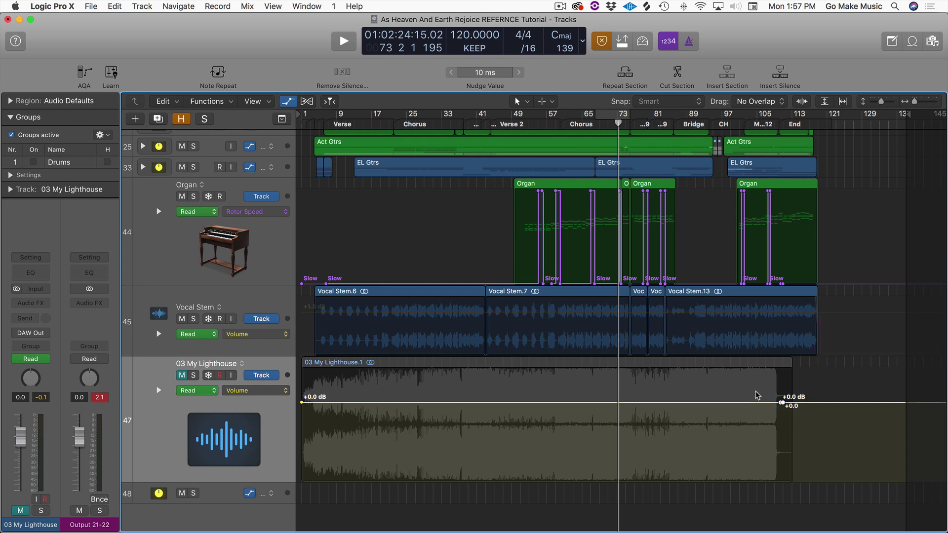
left_click(782, 402)
left_click(301, 401)
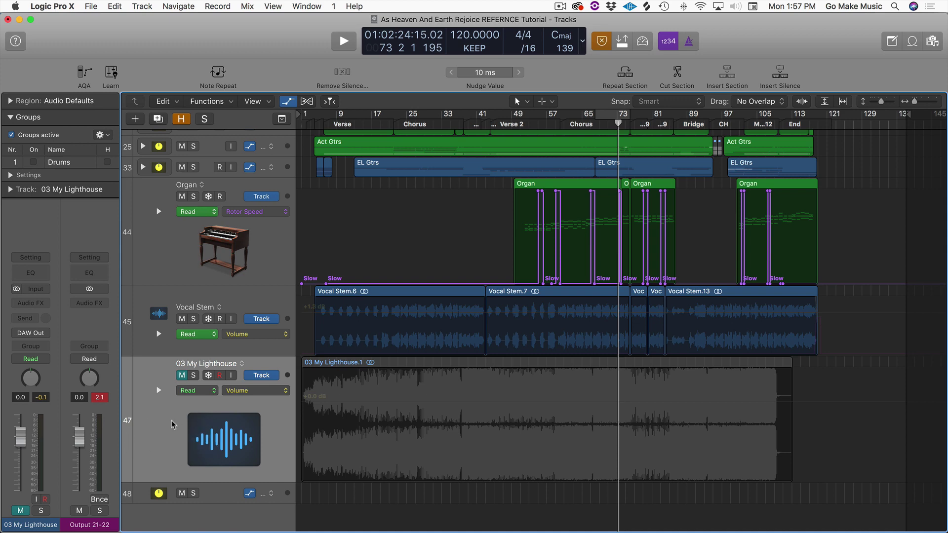
- In the mixer, solo the 03 My Lighthouse channel, start playback and lower its volume to about -5.9 dB
key("x")
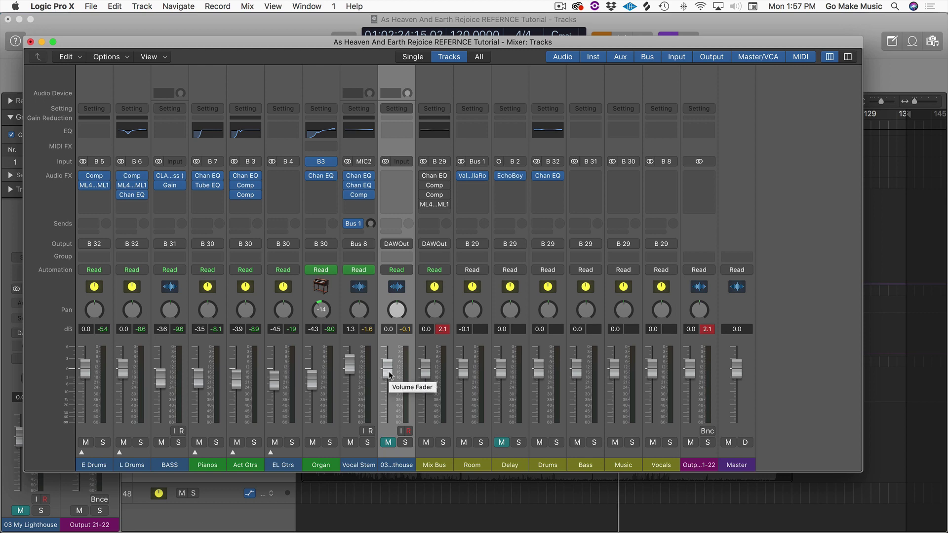
left_click(404, 442)
key("space")
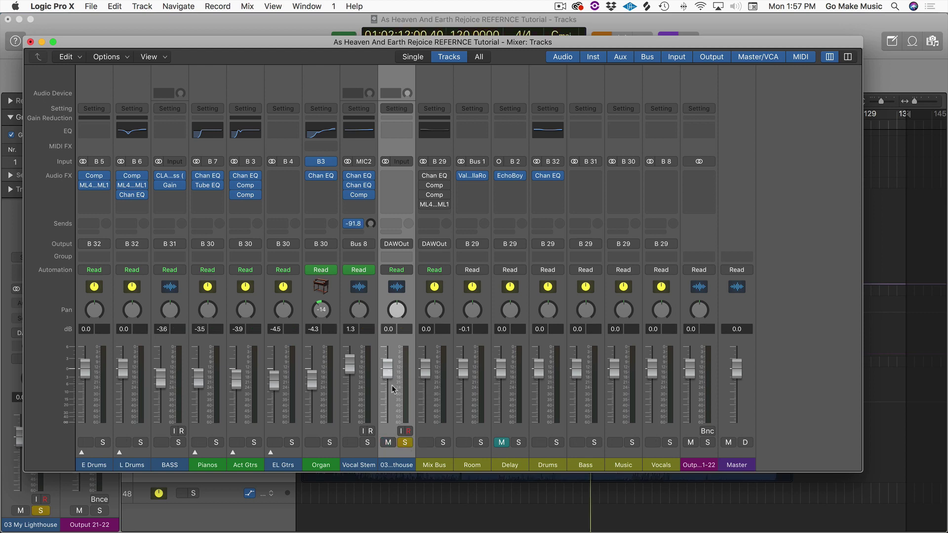
left_click_drag(387, 368, 388, 383)
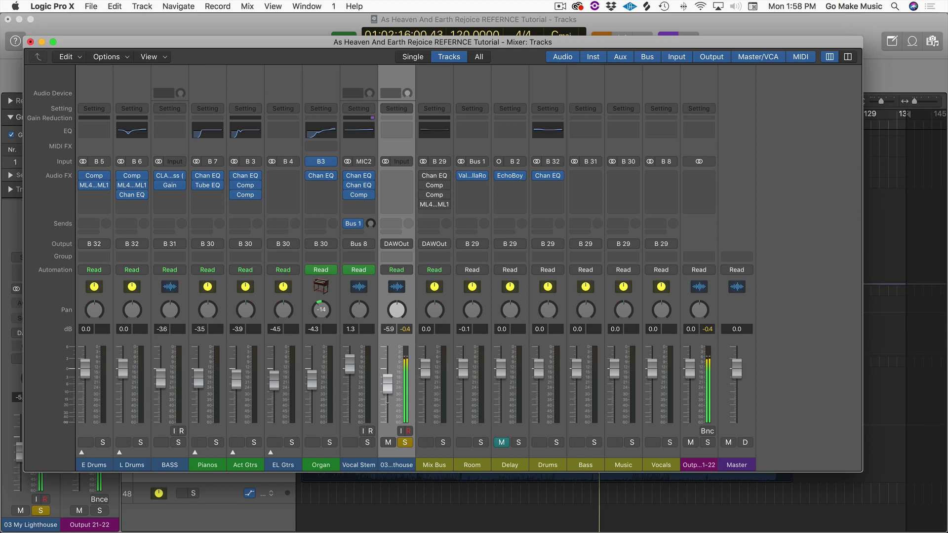
- Toggle solo on the reference channel to compare it with the mix, and raise its volume to -4.5 dB
left_click(405, 442)
key("m")
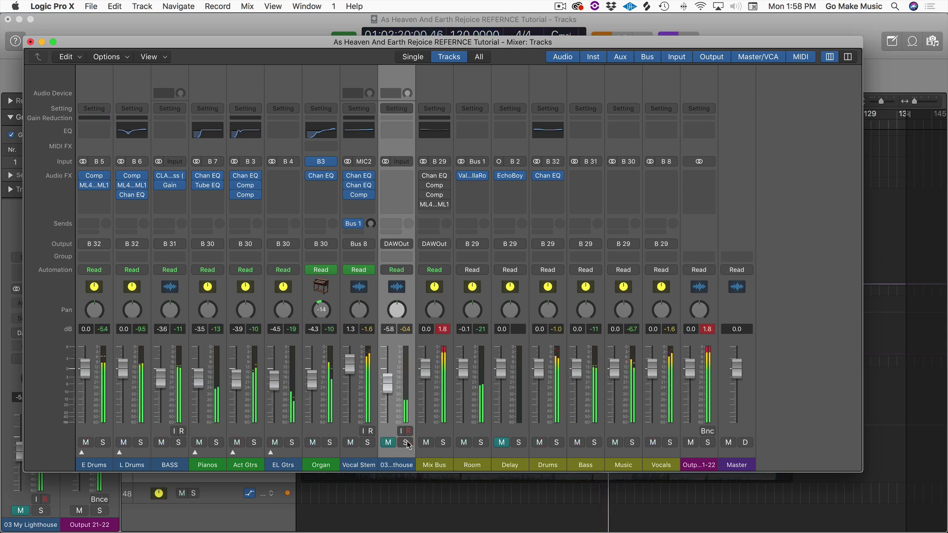
left_click(405, 442)
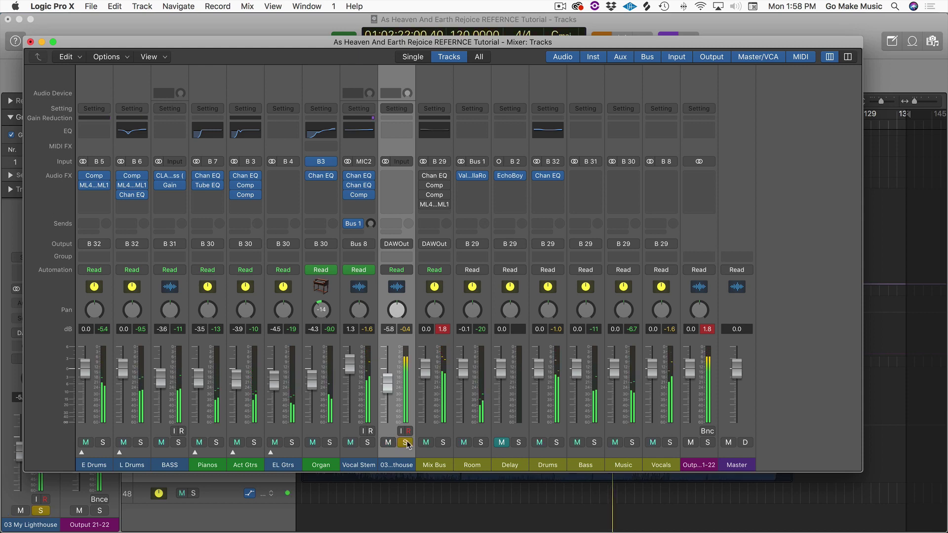
left_click(405, 443)
left_click(405, 443)
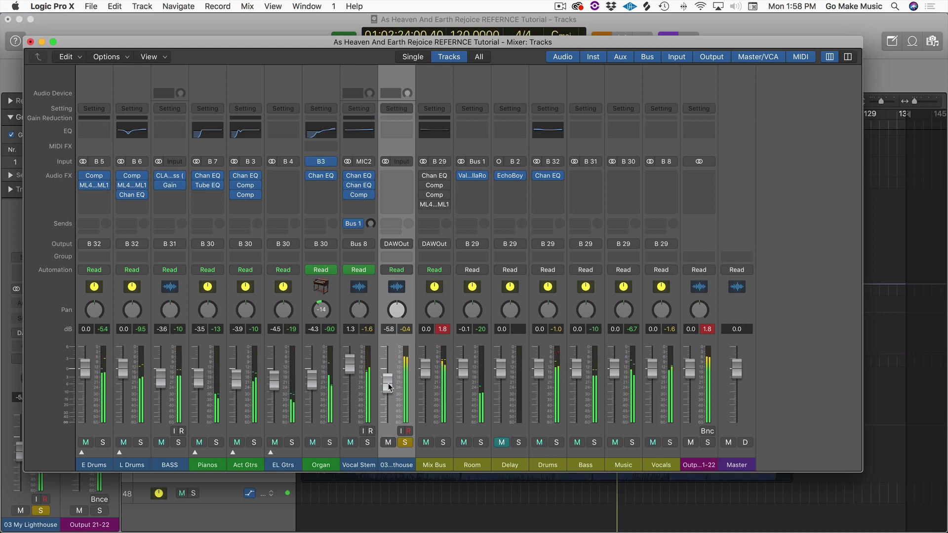
left_click(405, 442)
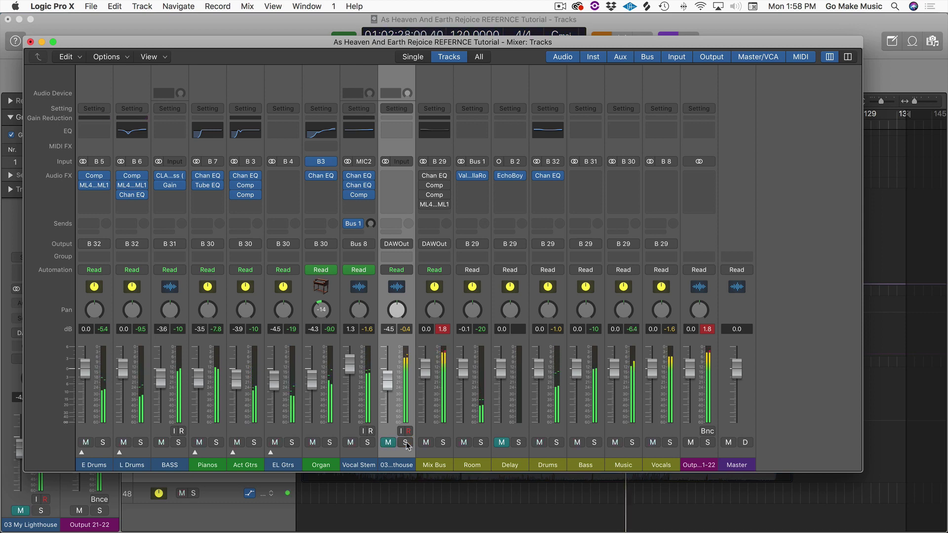
left_click(405, 442)
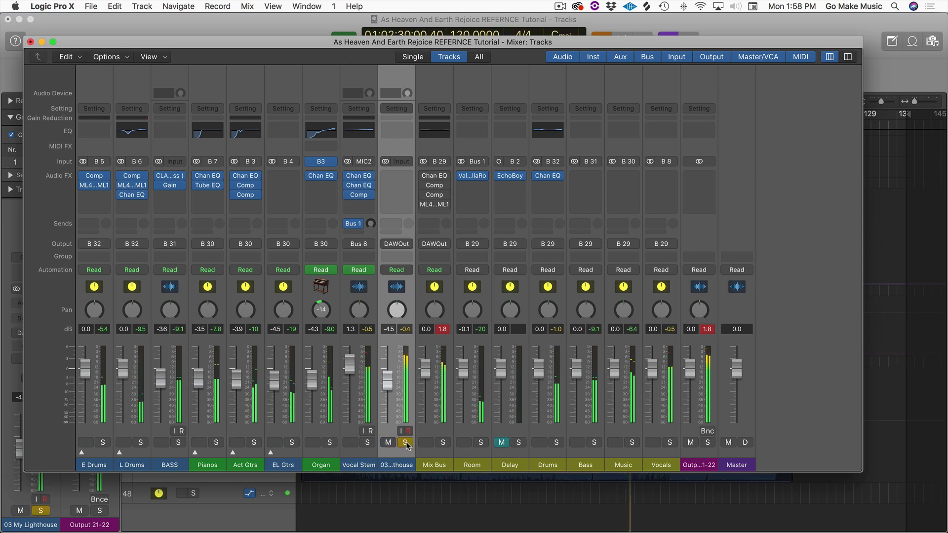
- Raise the reference channel's volume to -3.9 dB, compare it with the mix again and clear the peak level readings
left_click_drag(390, 388, 390, 386)
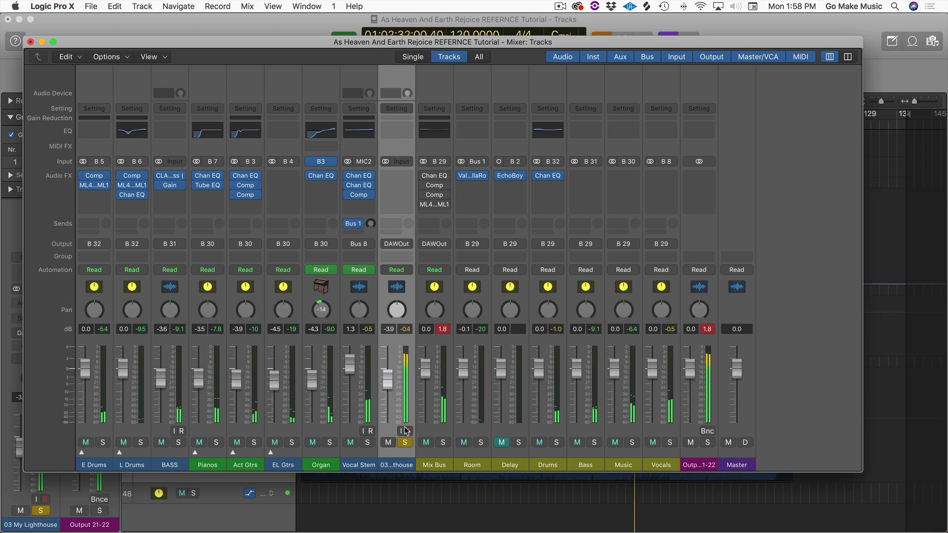
left_click(405, 442)
left_click(405, 442)
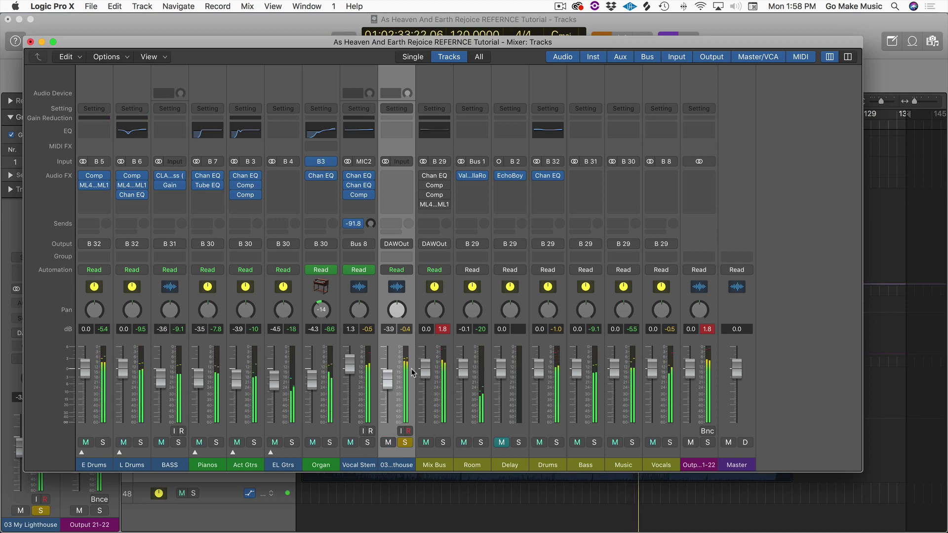
left_click(406, 330)
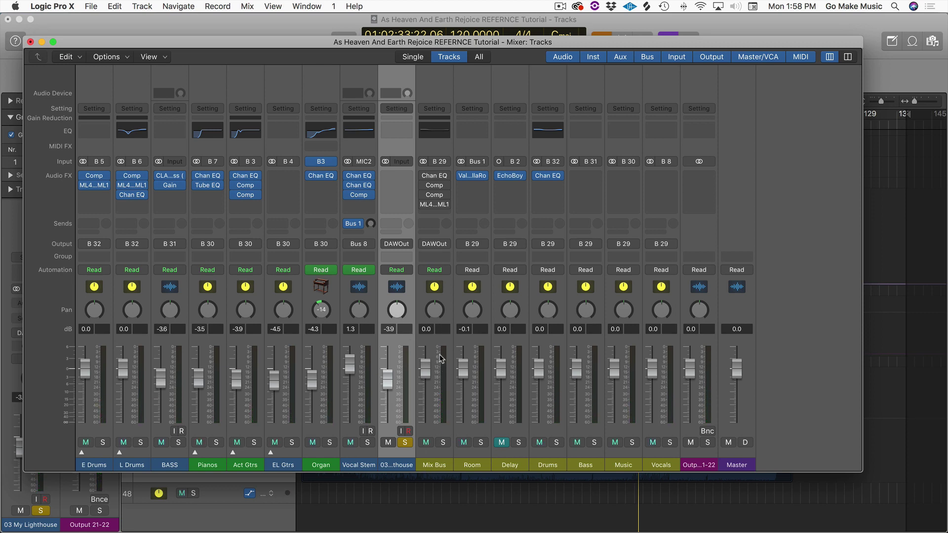
- Select the Mix Bus channel and reset the 03 My Lighthouse channel's volume to 0.0 dB
mouse_move(441, 189)
left_click(441, 462)
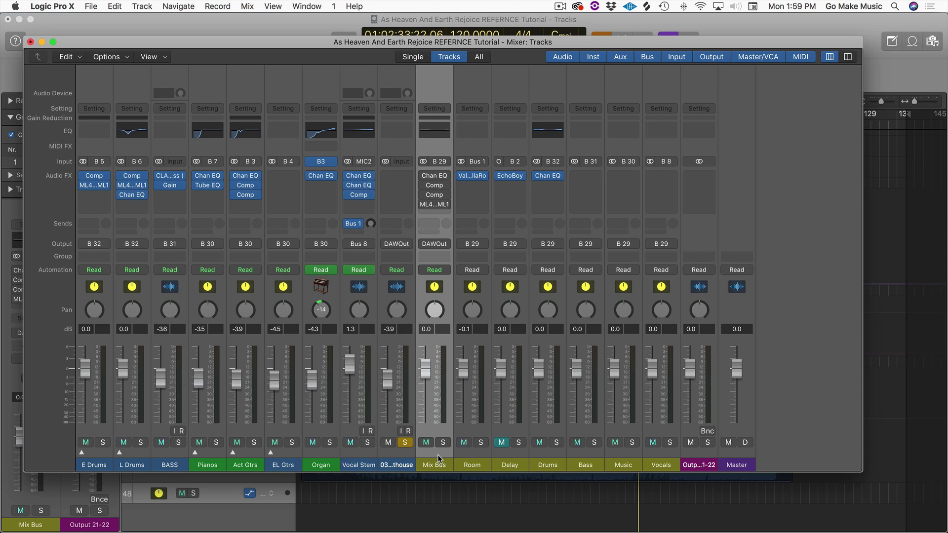
left_click(387, 381, "alt")
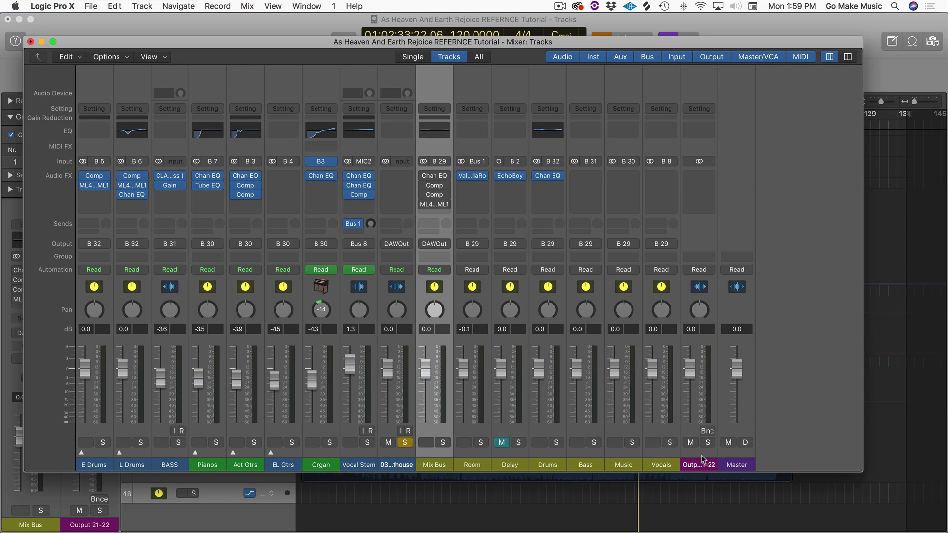
- Select the channels from E Drums through Vocal Stem, and select the auxiliary channels from Room through Vocals instead
left_click(365, 463)
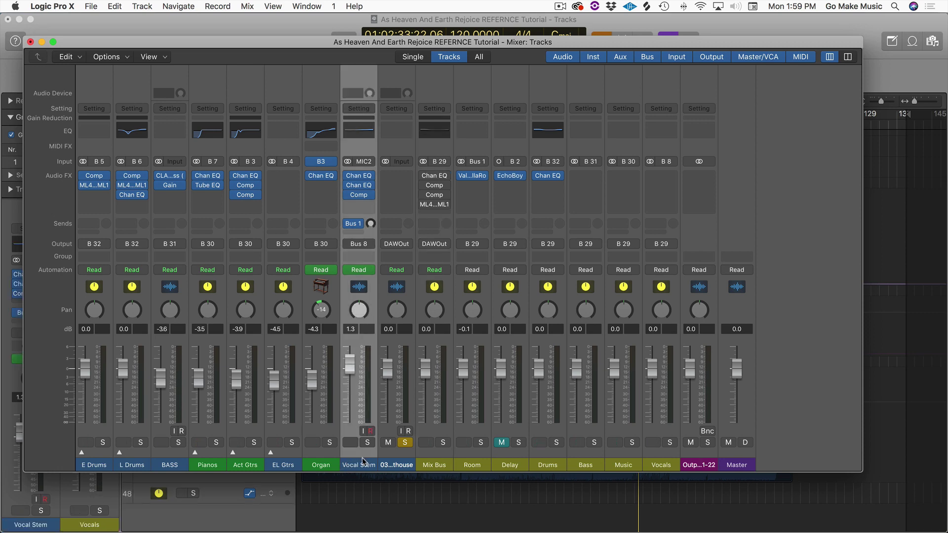
left_click(100, 454, "shift")
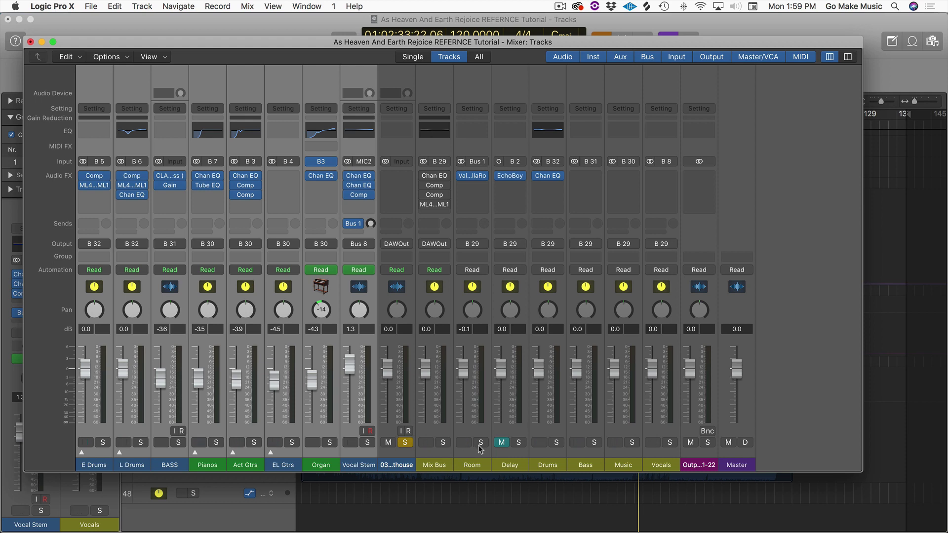
left_click(659, 455, "shift")
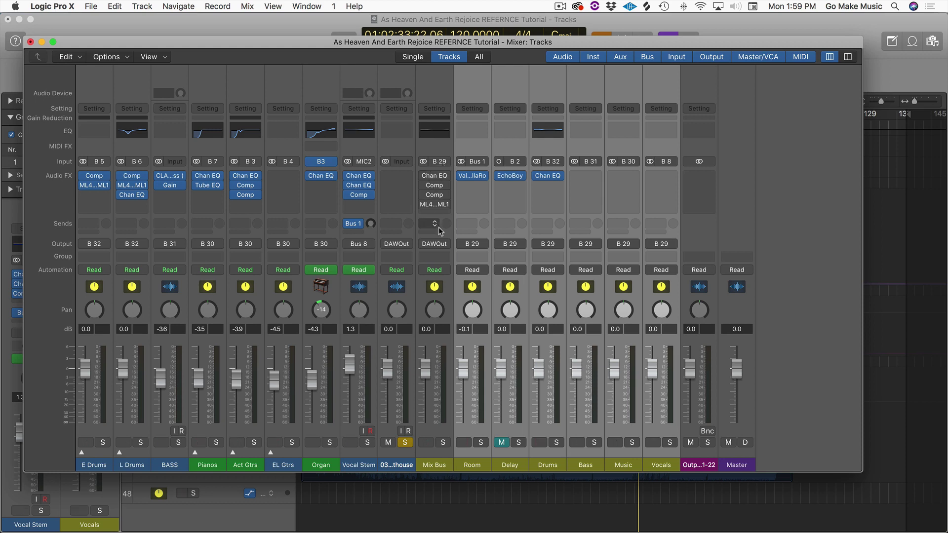
- Check the output destinations available for the Mix Bus channel
left_click(437, 242)
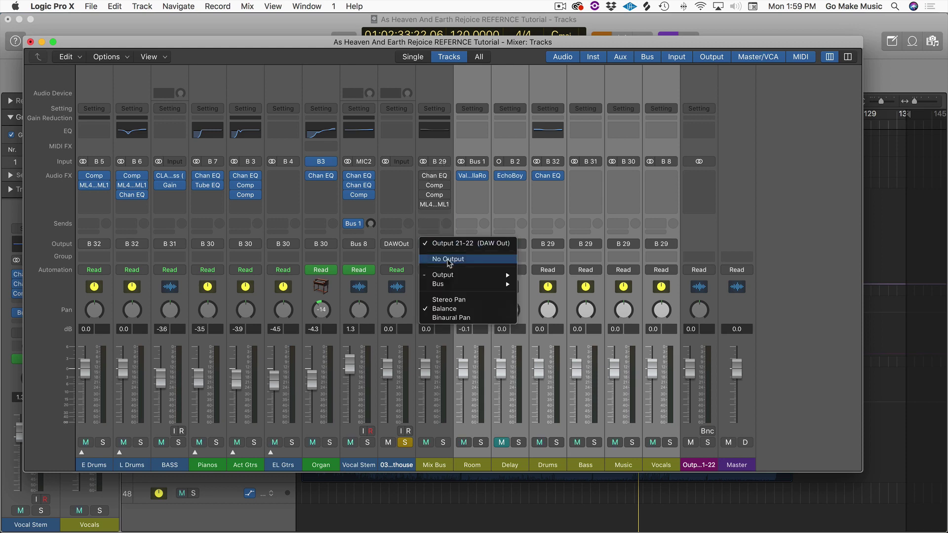
mouse_move(452, 276)
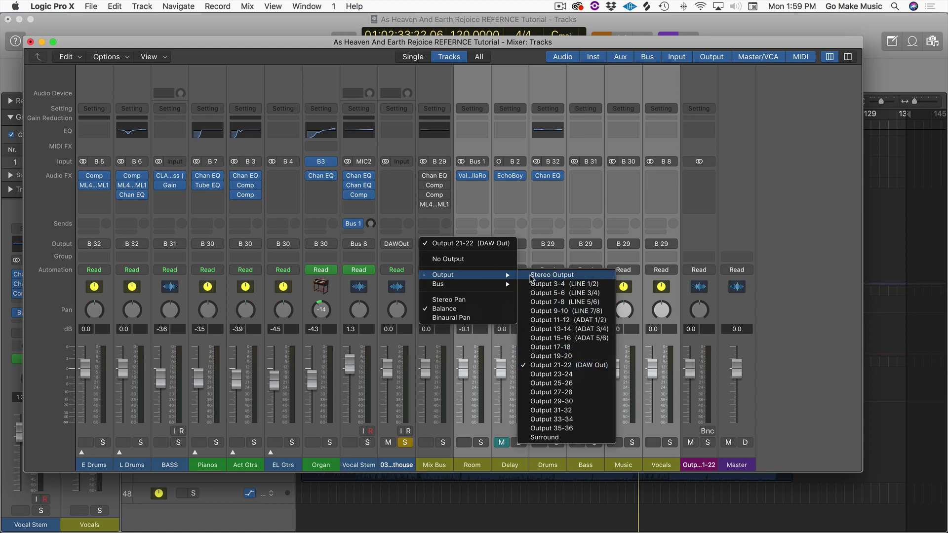
left_click(768, 217)
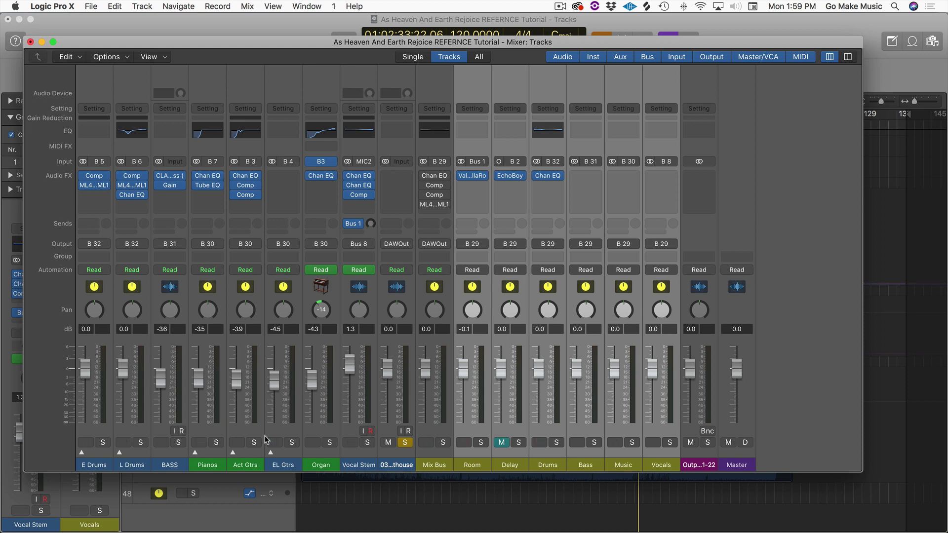
- Select the E Drums and L Drums channels, and expand their track stacks to view the individual drum channels before collapsing them again
left_click(103, 459)
left_click(143, 459, "shift")
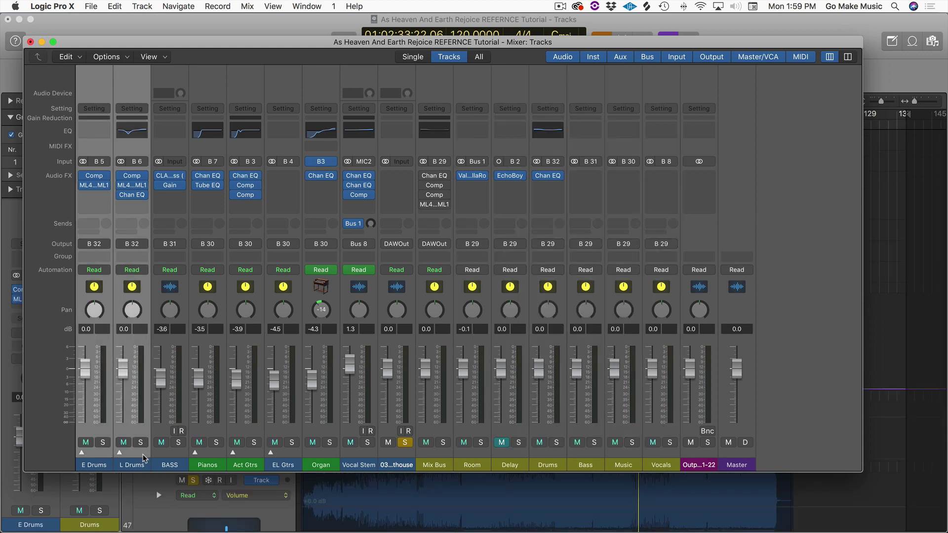
left_click(81, 452)
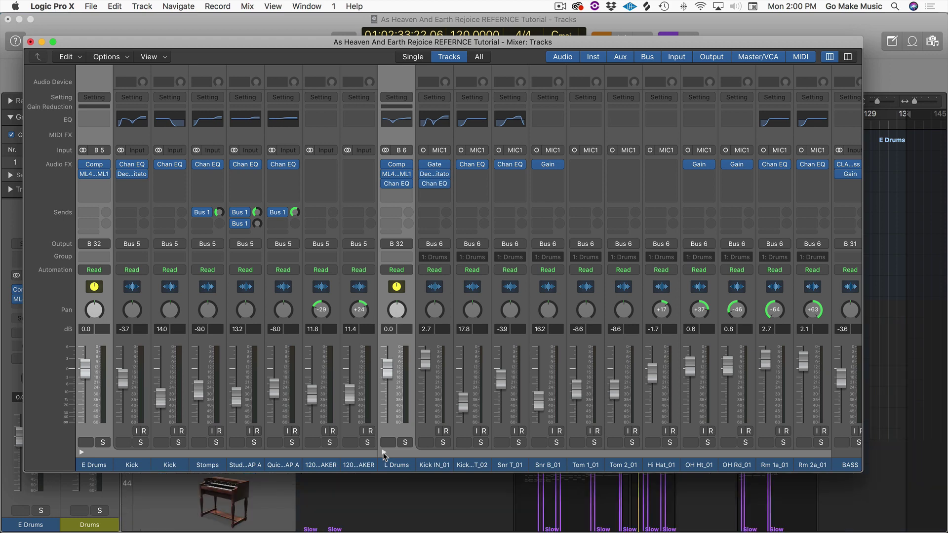
left_click(82, 452)
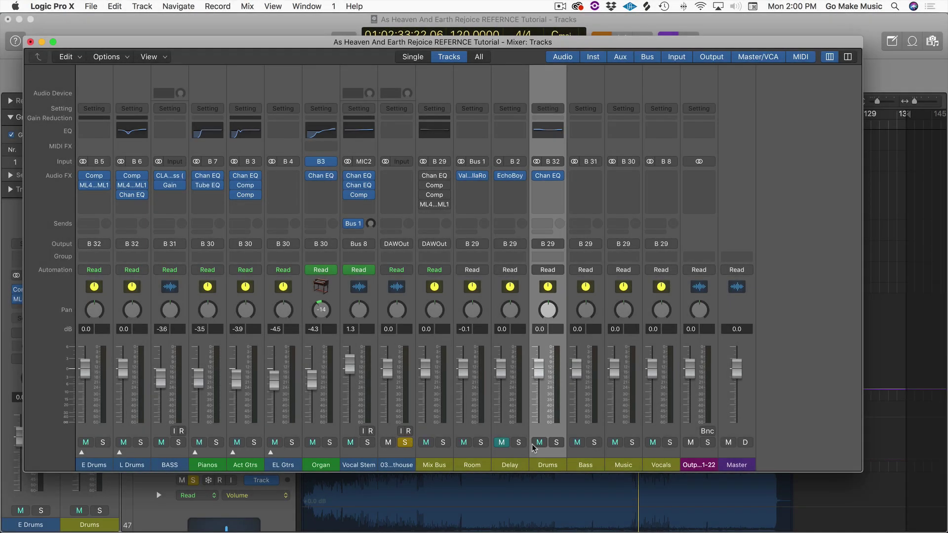
- Solo the Drums aux channel, take 03 My Lighthouse out of solo and play the drums through the Mix Bus
left_click(557, 443)
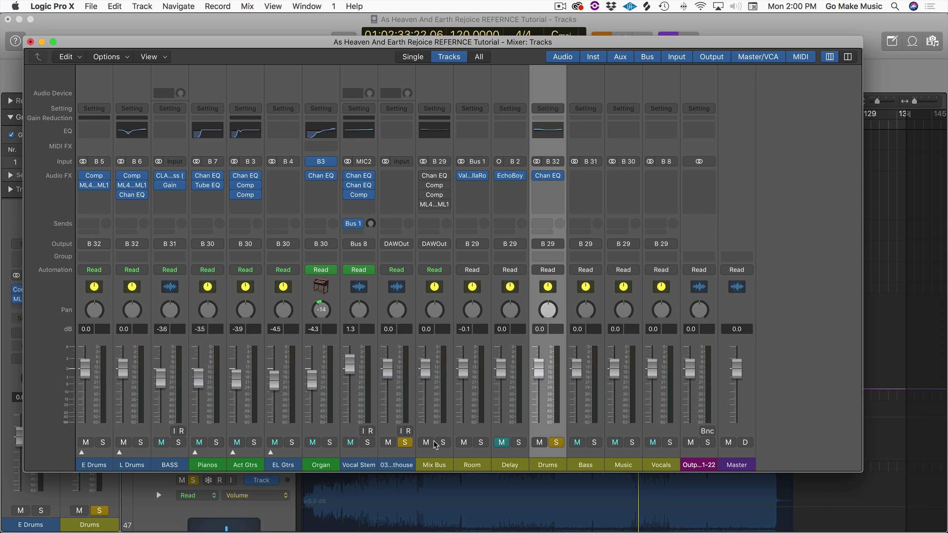
left_click(404, 443)
key("space")
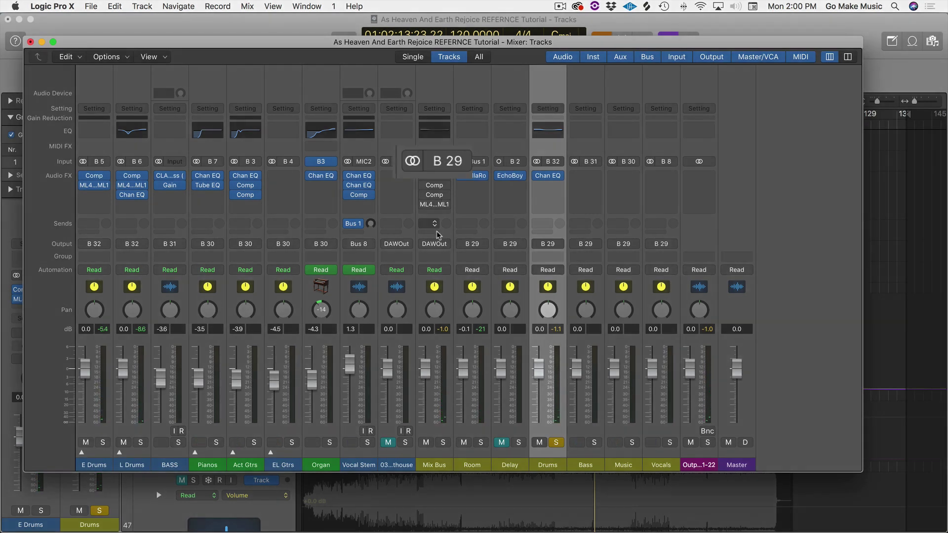
- Solo the BASS channel instead of Drums, and trace its routing by selecting the Bass aux and the Mix Bus
left_click(556, 442)
left_click(178, 442)
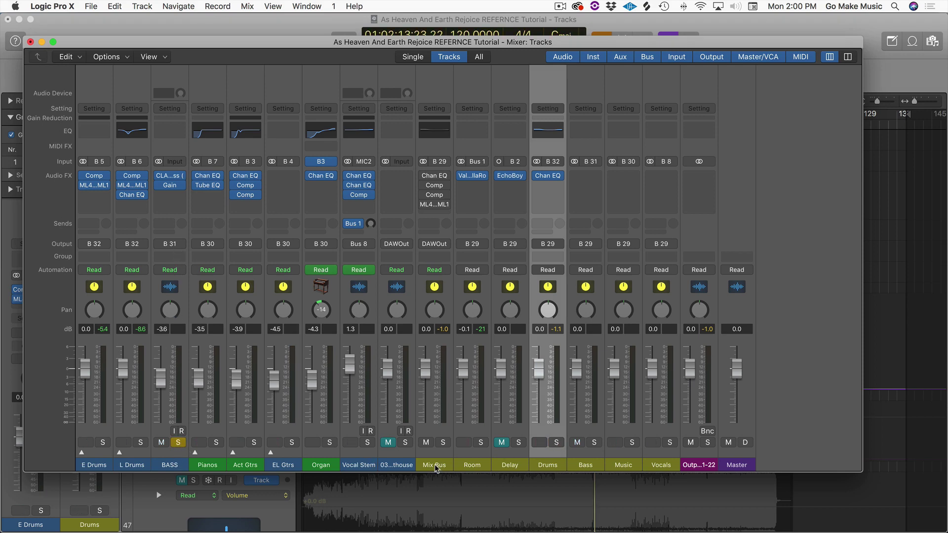
left_click(587, 456)
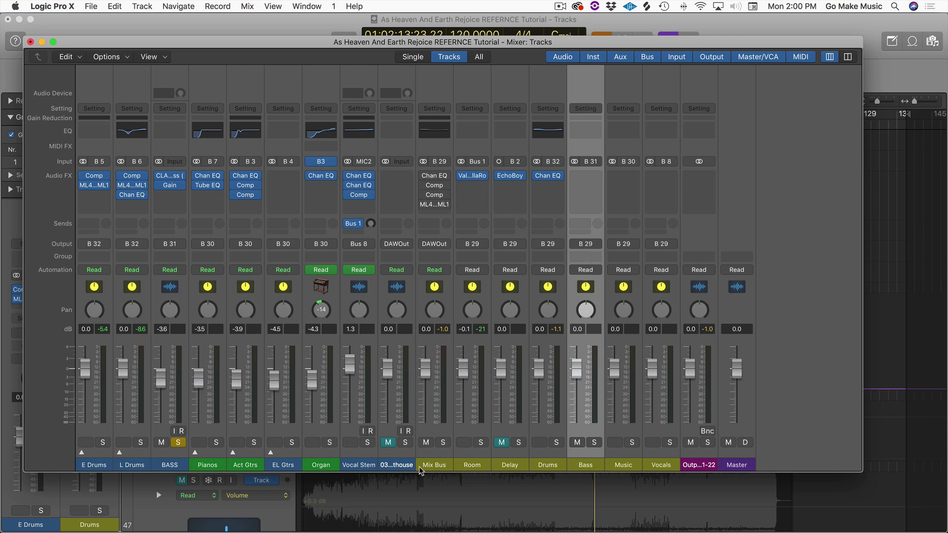
left_click(421, 466)
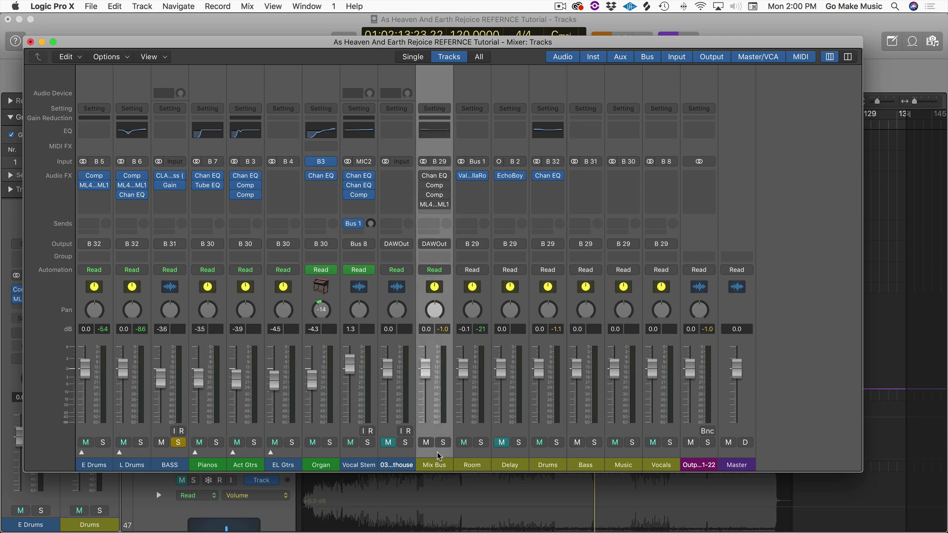
- Trace the music routing by selecting the channels from Pianos through Organ, the Music aux and the Mix Bus in turn
left_click(212, 463)
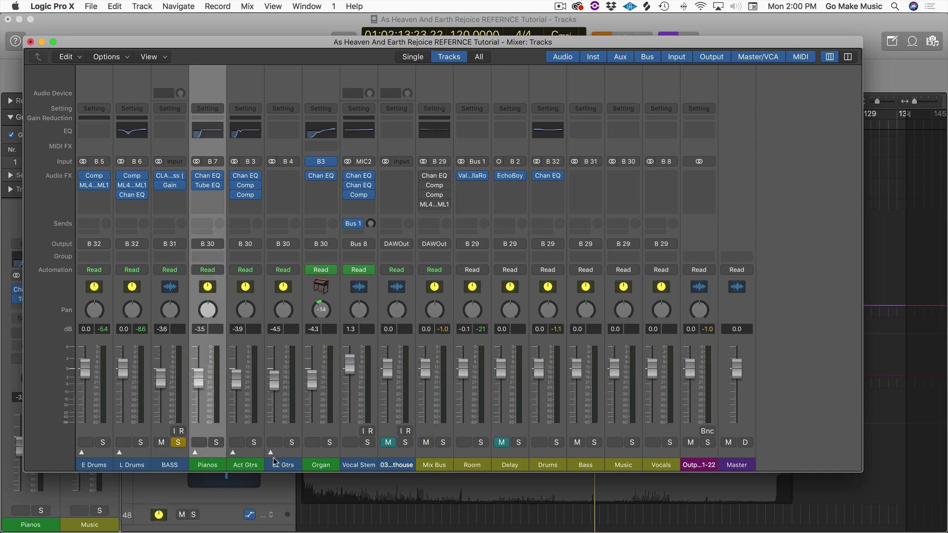
left_click(319, 455, "shift")
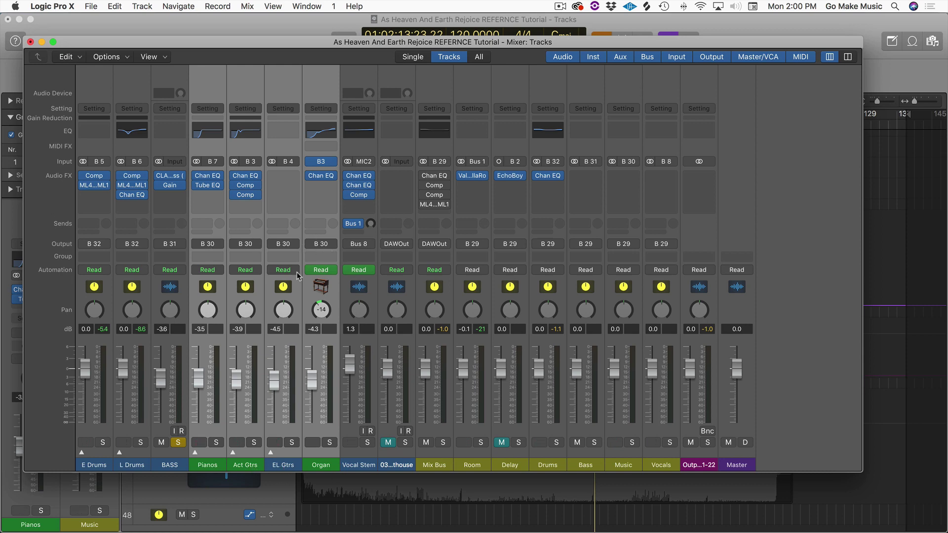
left_click(623, 465)
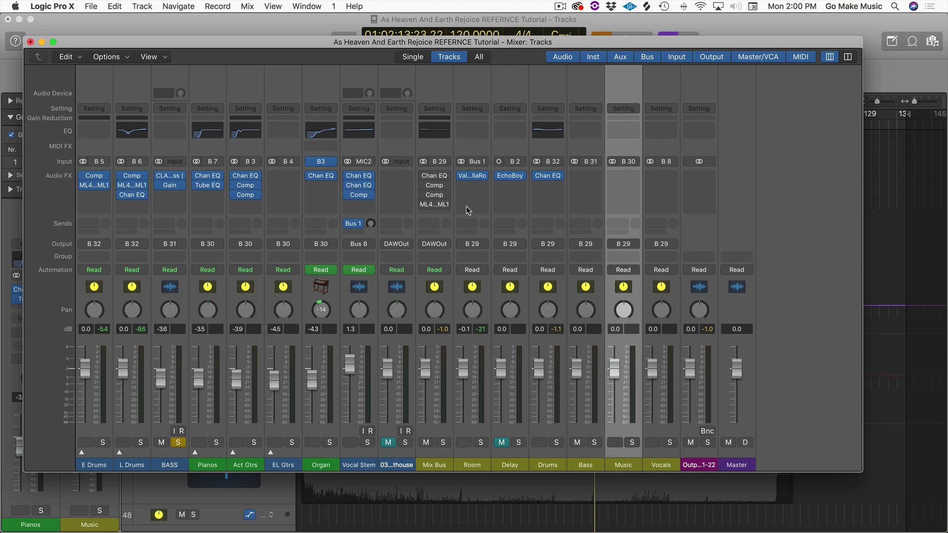
left_click(437, 464)
- Trace the vocal routing by selecting the Vocal Stem channel and the Vocals aux it feeds
left_click(665, 464)
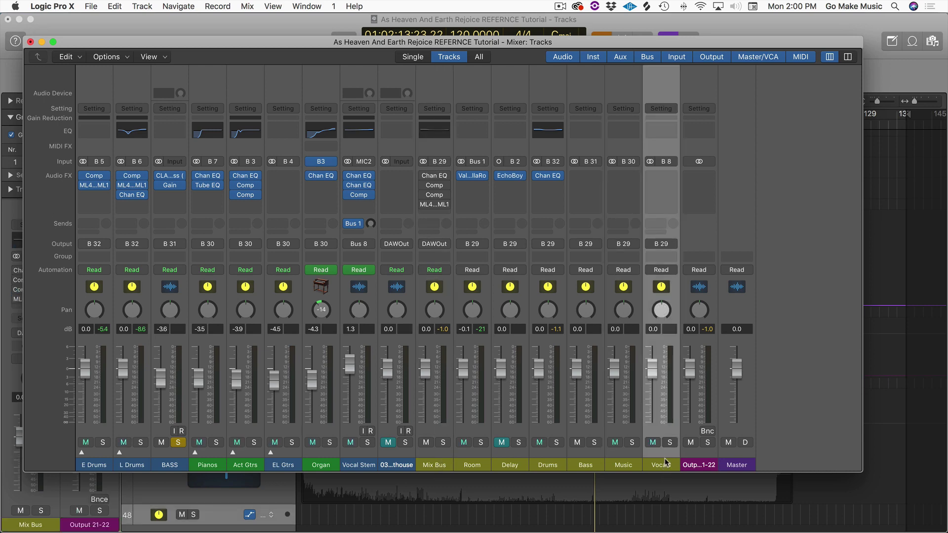
left_click(359, 459)
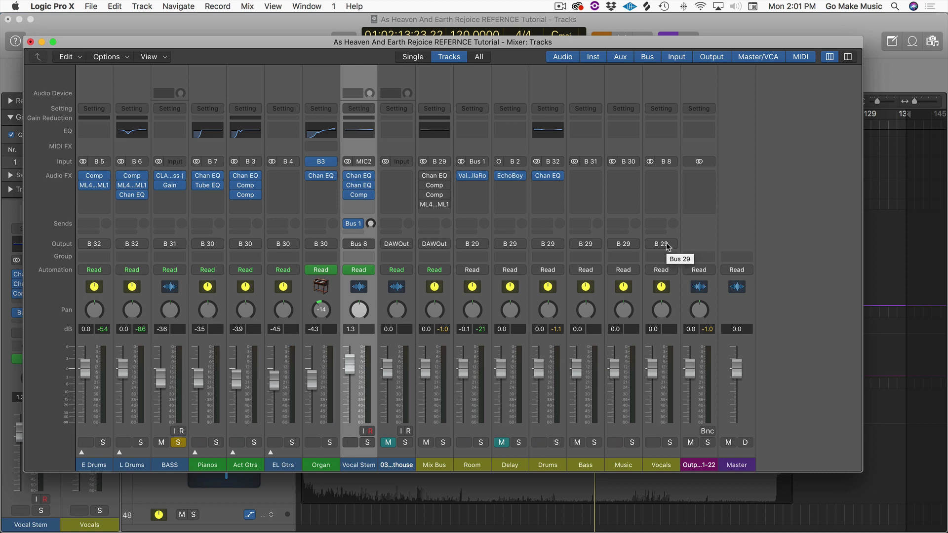
left_click(663, 465)
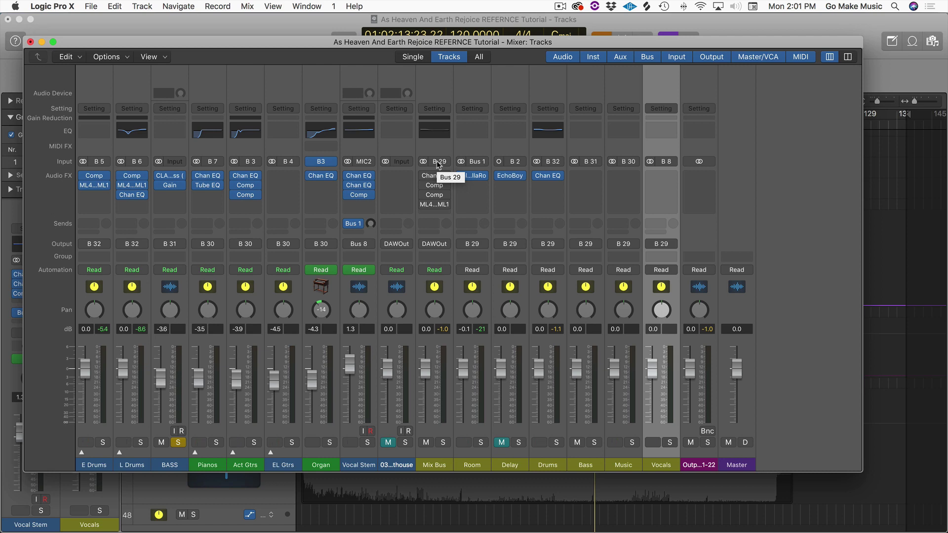
- Turn on the Mix Bus channel's four Audio FX plug-ins and, with BASS out of solo, play the full mix against the 03 My Lighthouse reference
left_click(432, 436)
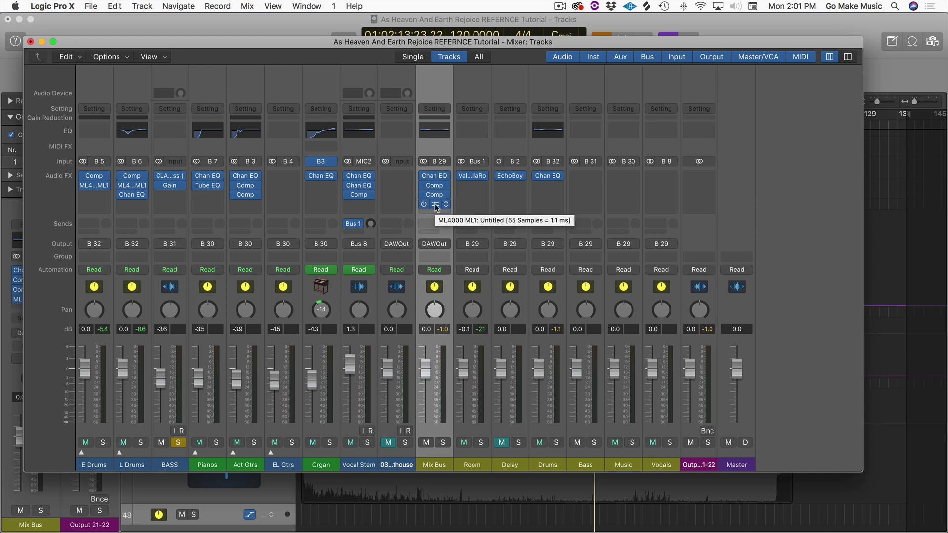
left_click(179, 443)
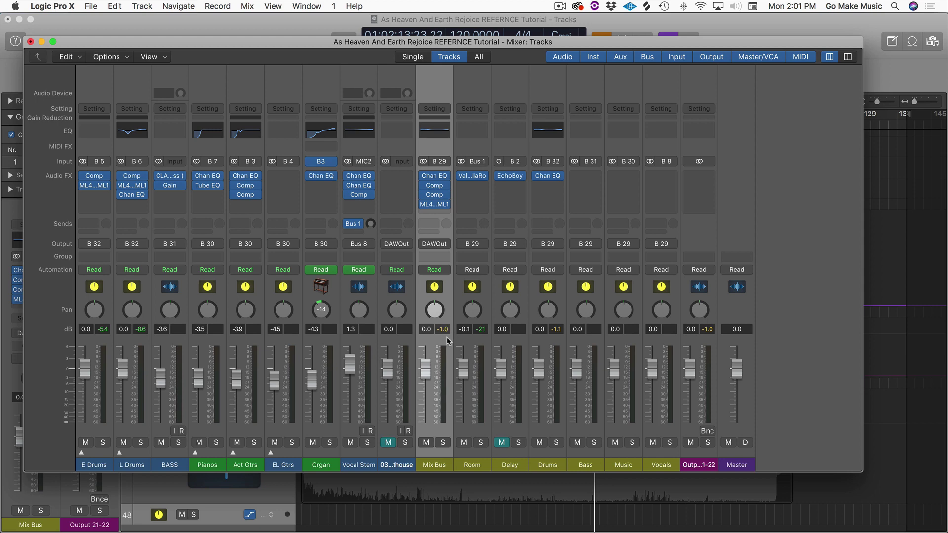
key("space")
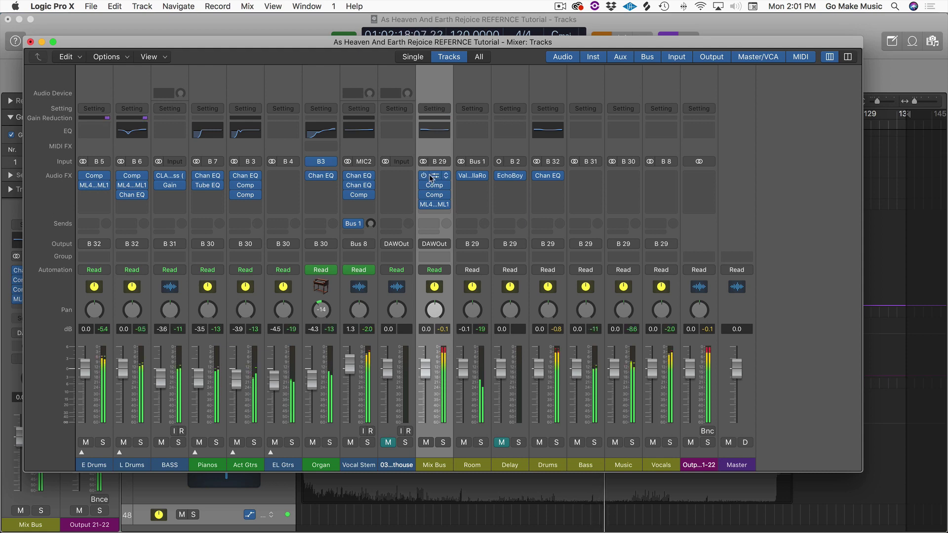
left_click(404, 443)
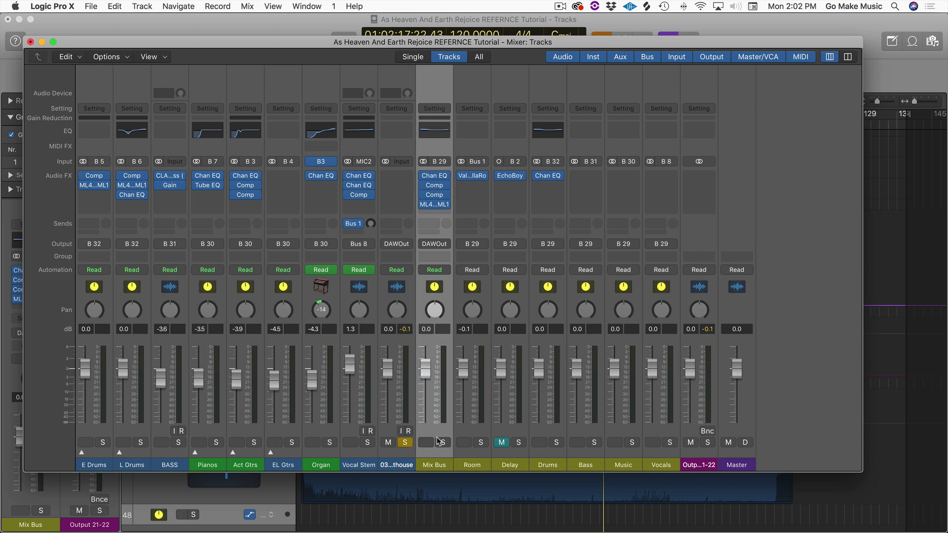
- Try lowering the 03 My Lighthouse channel's volume to about -9.0 dB, and reset it to 0.0 dB
left_click(393, 460)
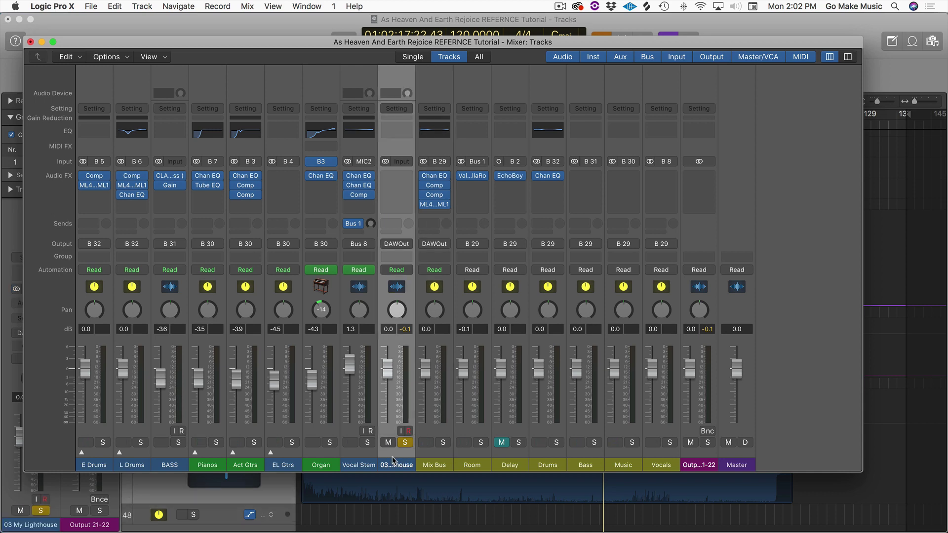
left_click(436, 428)
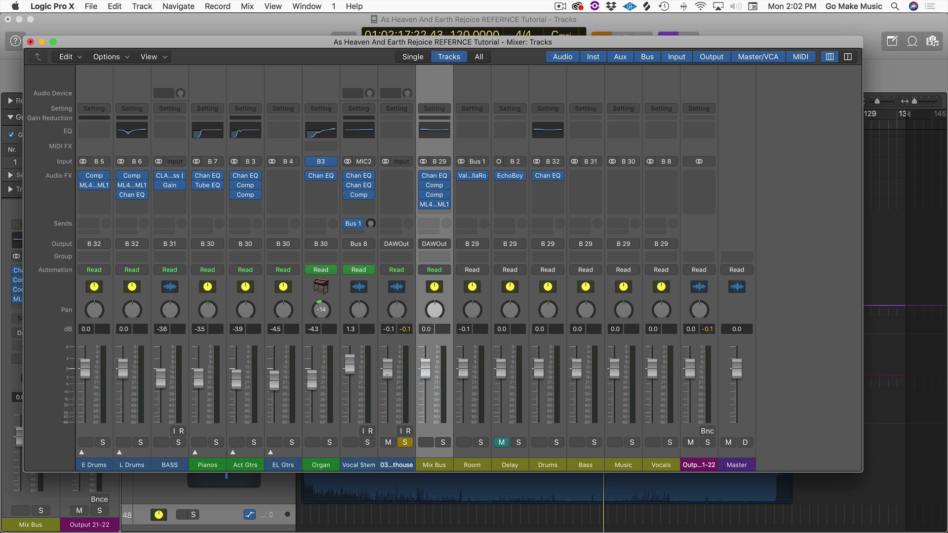
left_click_drag(388, 374, 389, 414)
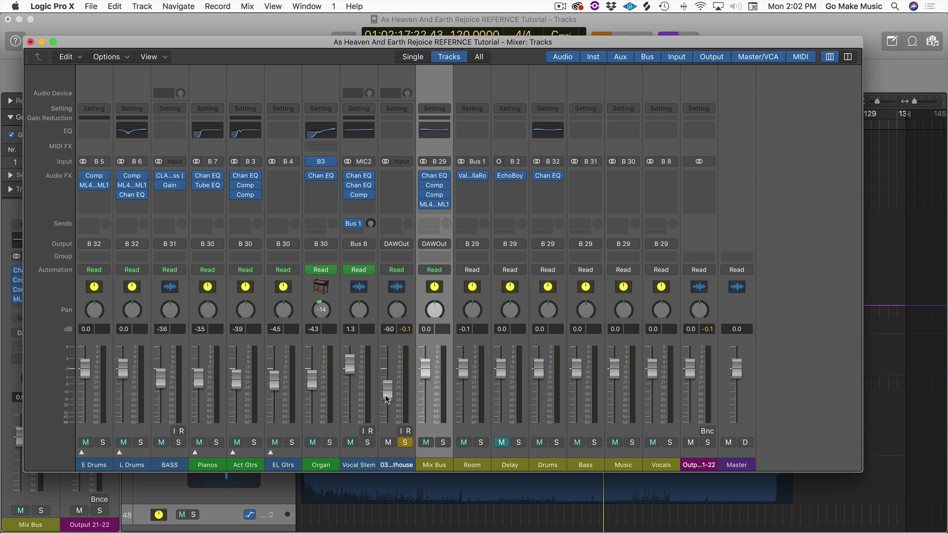
left_click(389, 395, "alt")
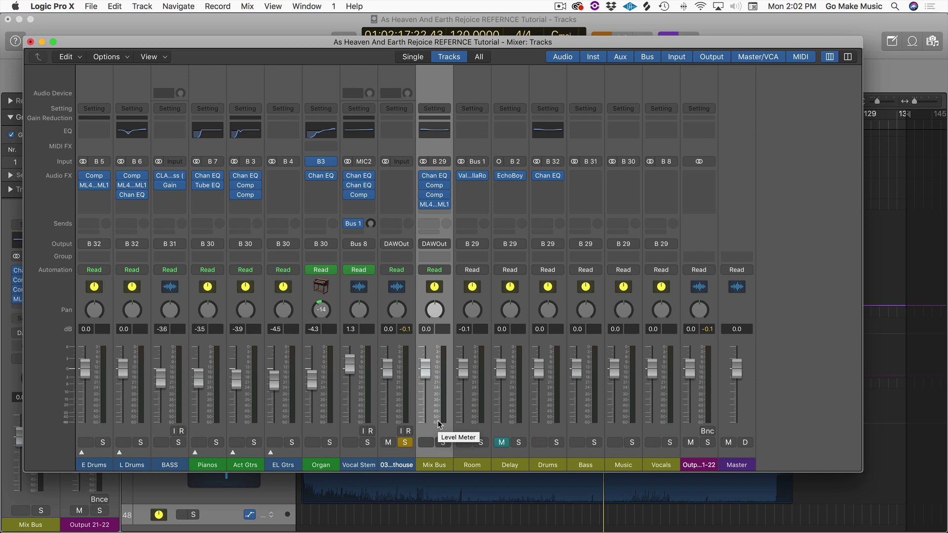
- A/B the full mix against the reference during playback by alternately soloing and unsoloing 03 My Lighthouse, finishing with the reference unsoloed
left_click(404, 443)
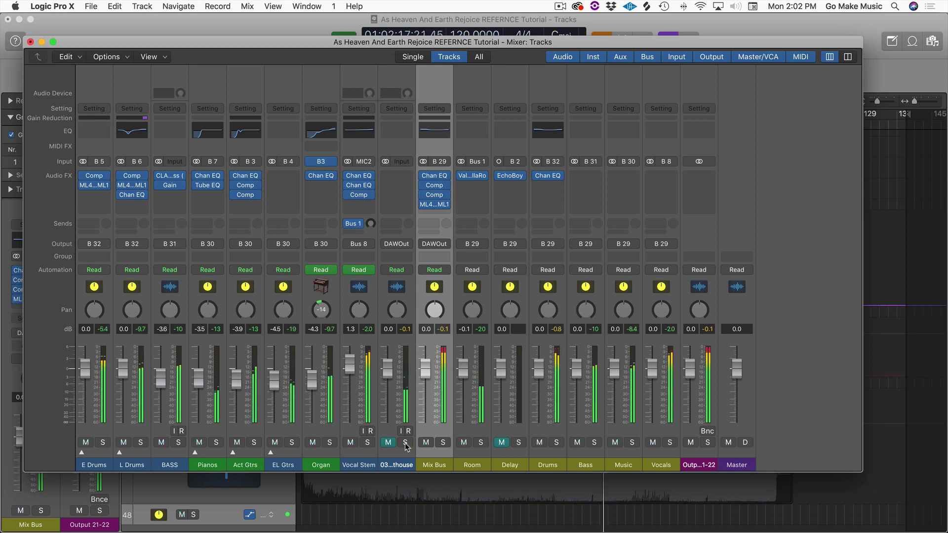
left_click(405, 443)
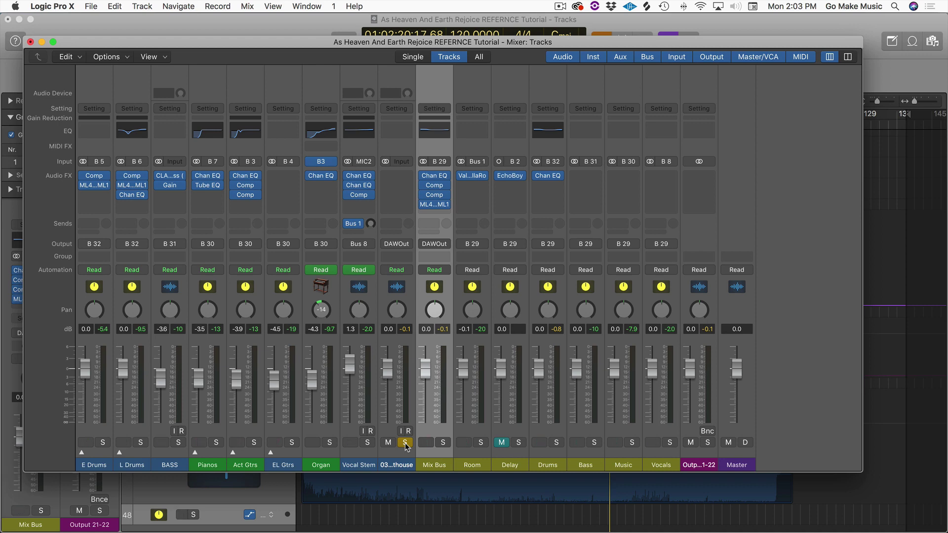
key("space")
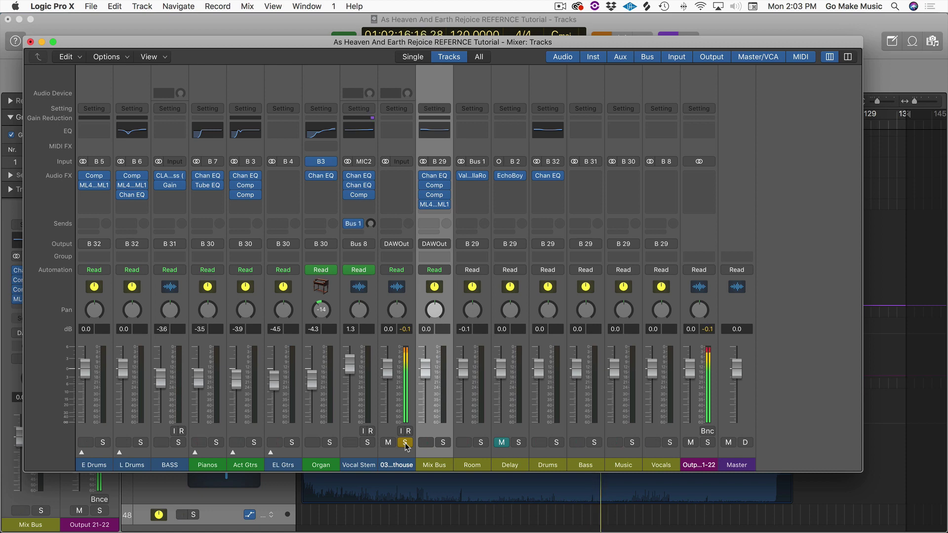
left_click(405, 443)
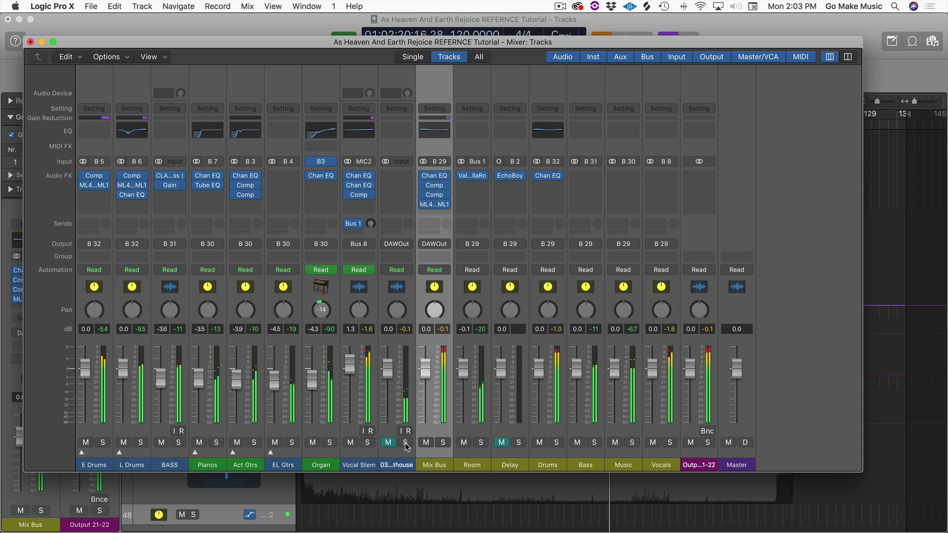
left_click(405, 443)
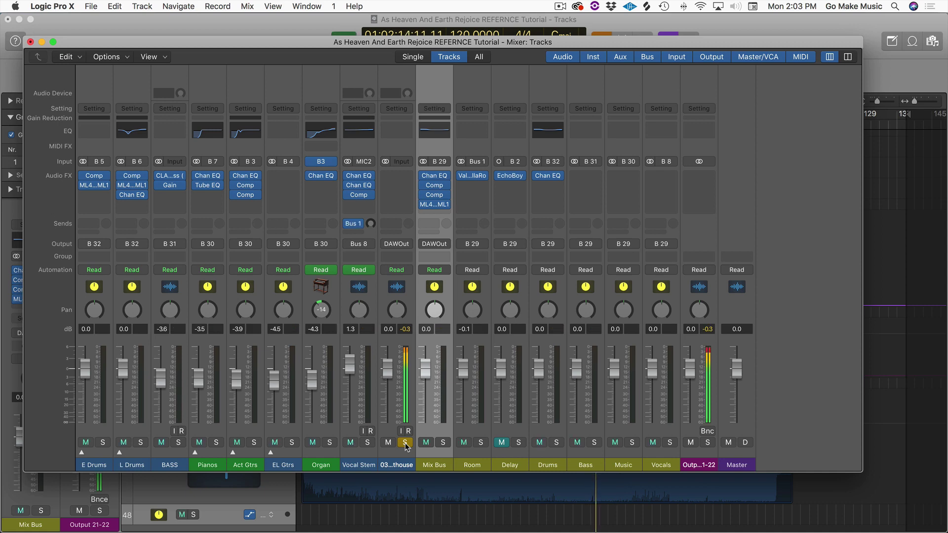
left_click(404, 443)
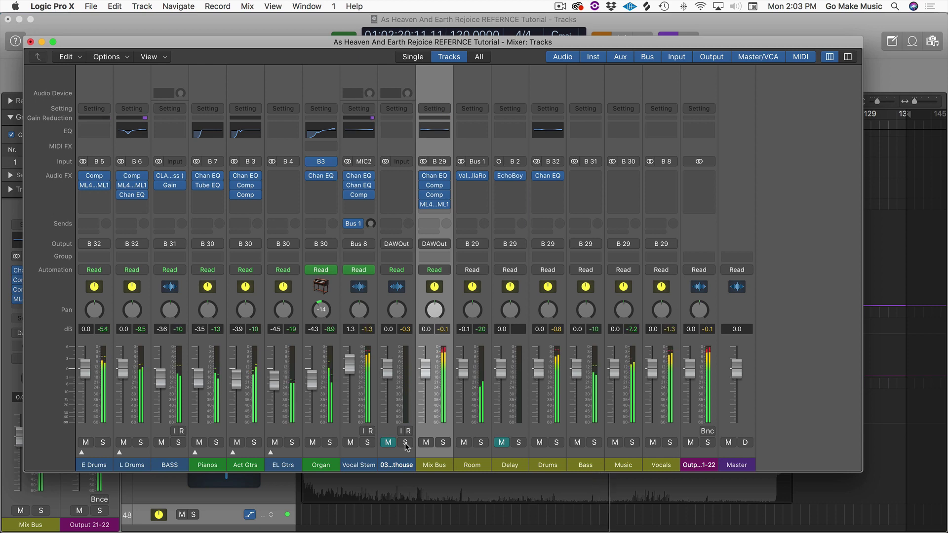
left_click(404, 442)
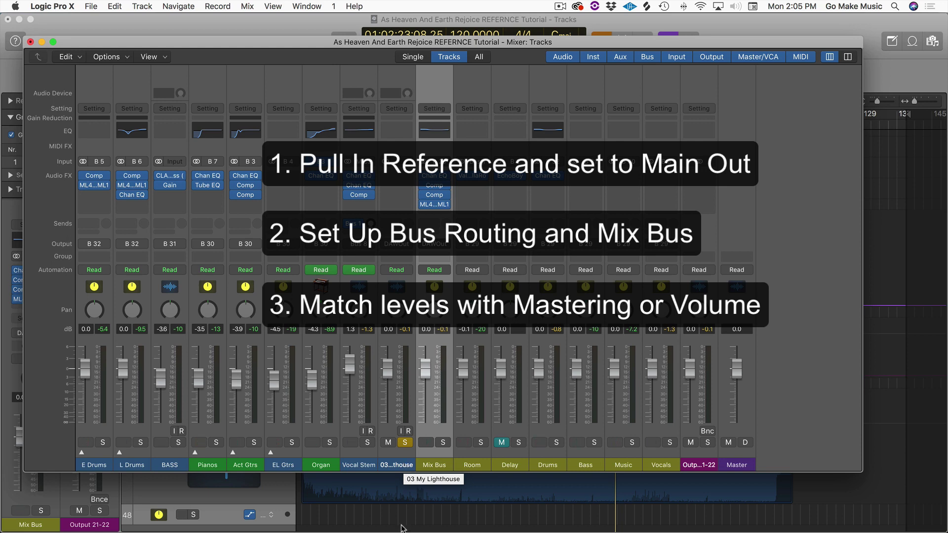
left_click(405, 443)
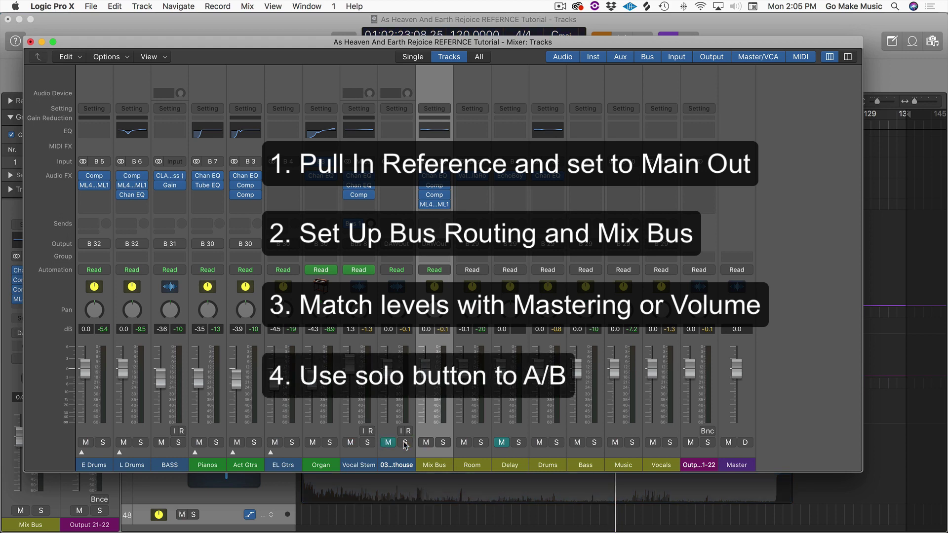